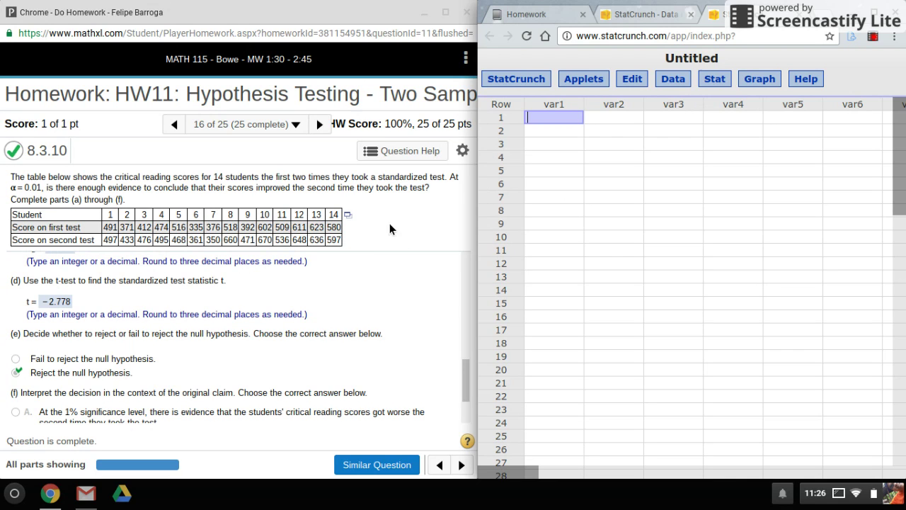
- Show the score table's export choices: Open in StatCrunch, Copy to Clipboard, Open in Excel
left_click(349, 216)
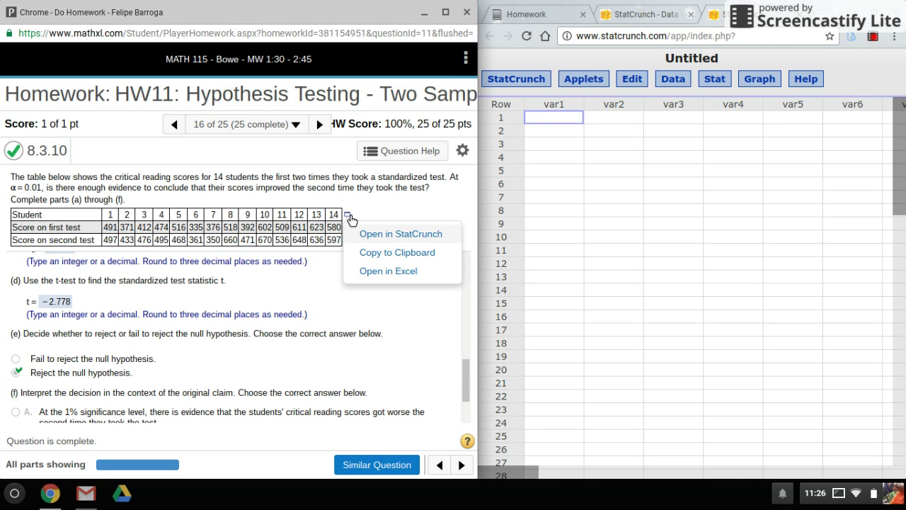
- Paste the 14-student score table into StatCrunch as Student, first-test and second-test score columns
left_click(363, 254)
right_click(162, 308)
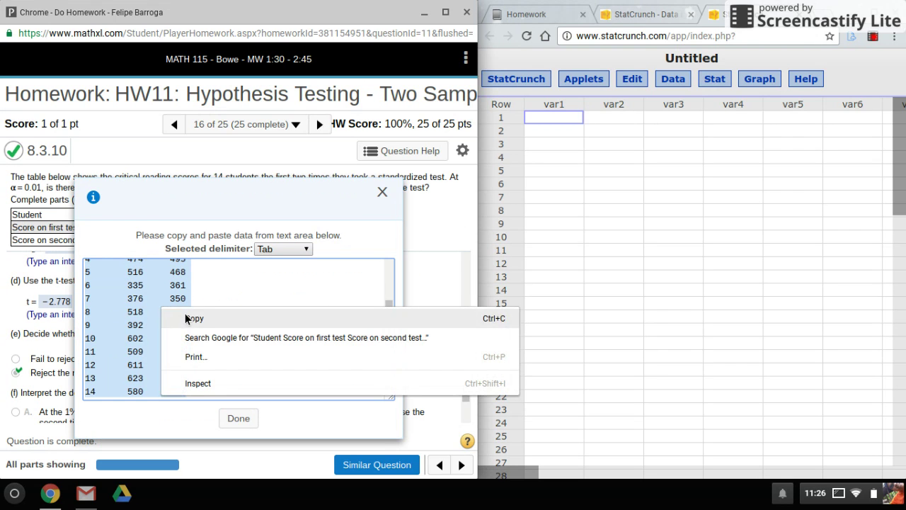
left_click(188, 319)
scroll(389, 289, "up", 1)
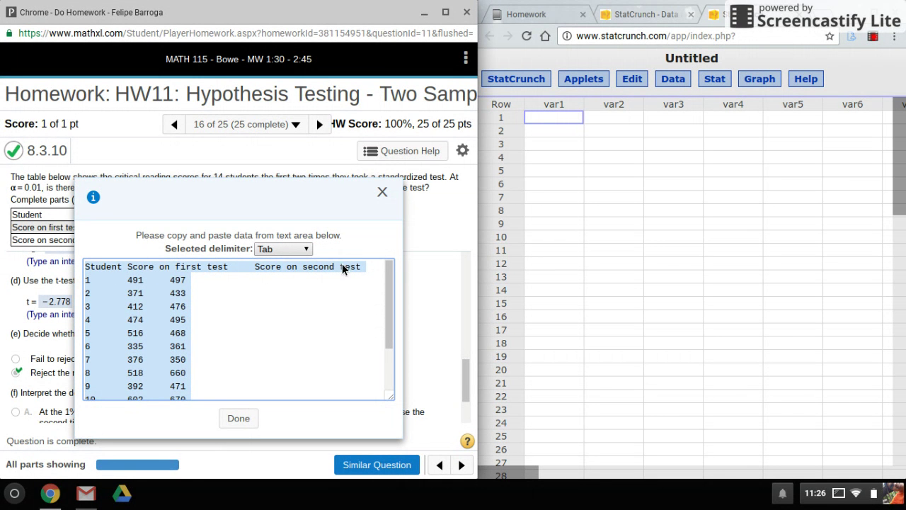
left_click(560, 109)
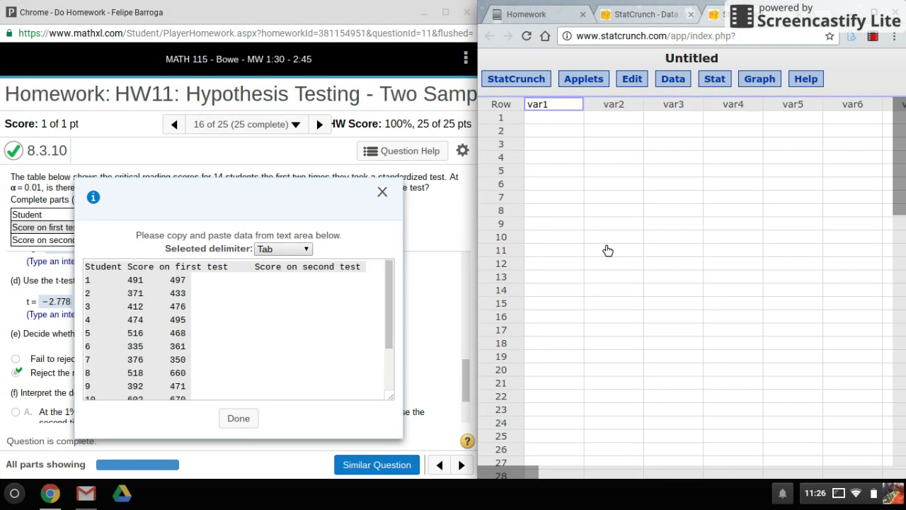
key("ctrl+v")
left_click(383, 193)
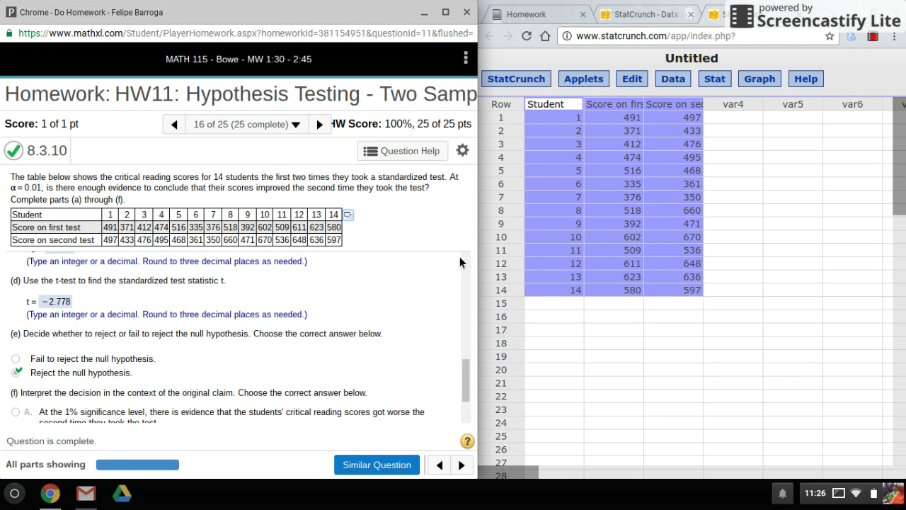
left_click(721, 160)
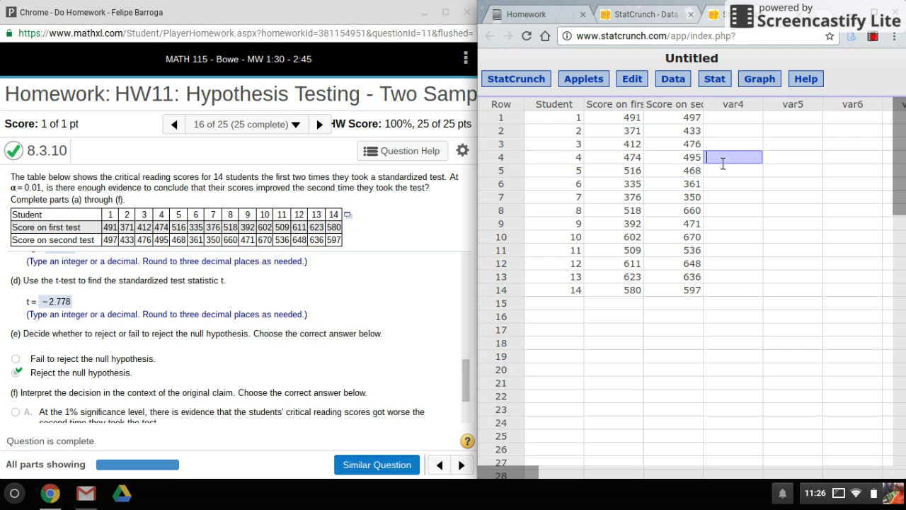
- Navigate the Stat menu to T Stats > Paired
left_click(706, 84)
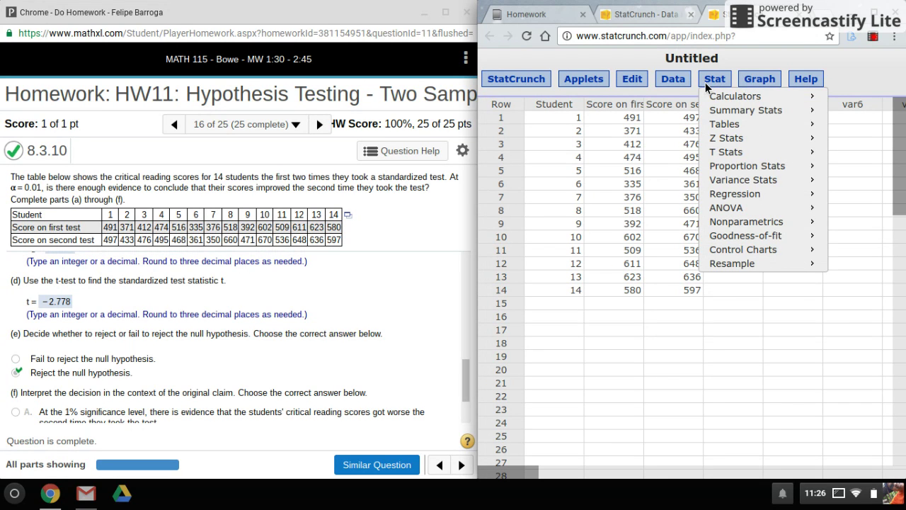
mouse_move(733, 145)
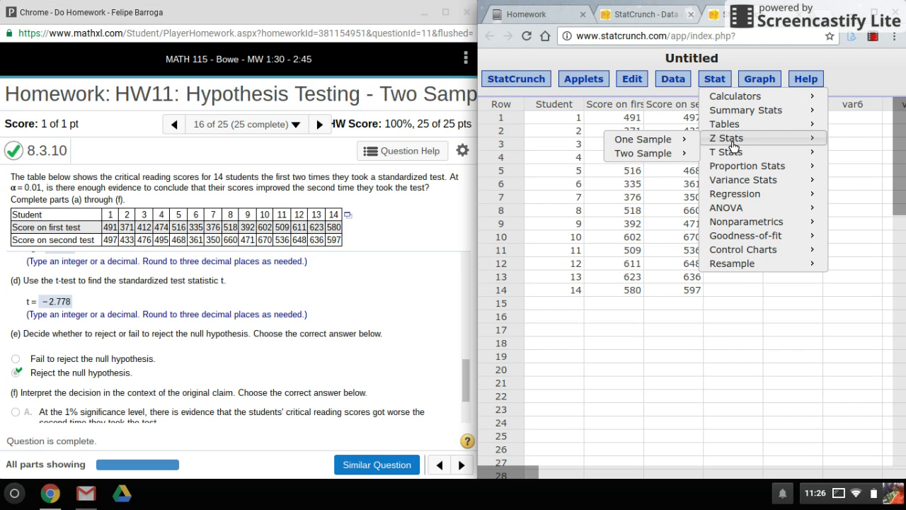
mouse_move(644, 141)
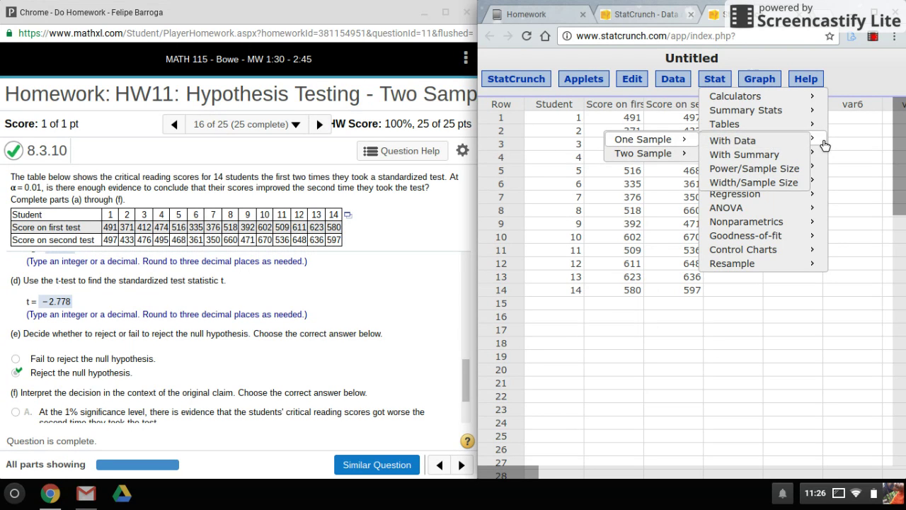
mouse_move(807, 130)
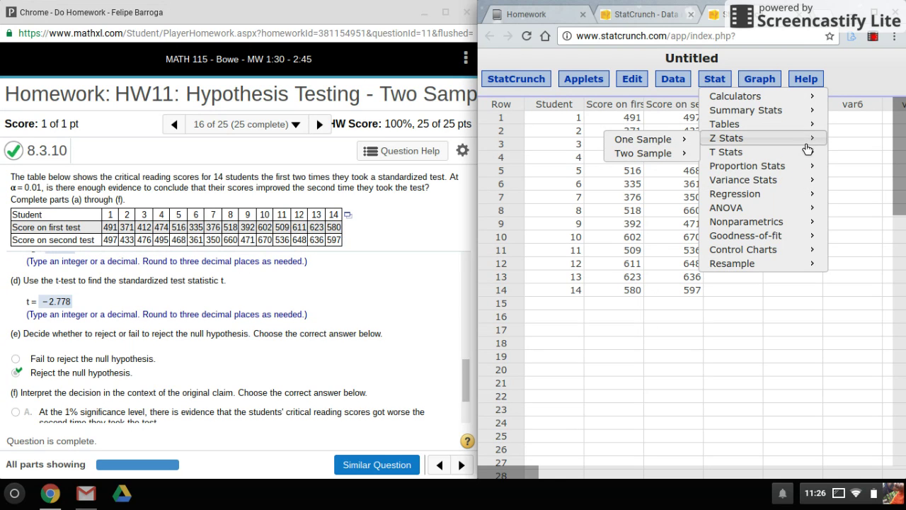
mouse_move(800, 160)
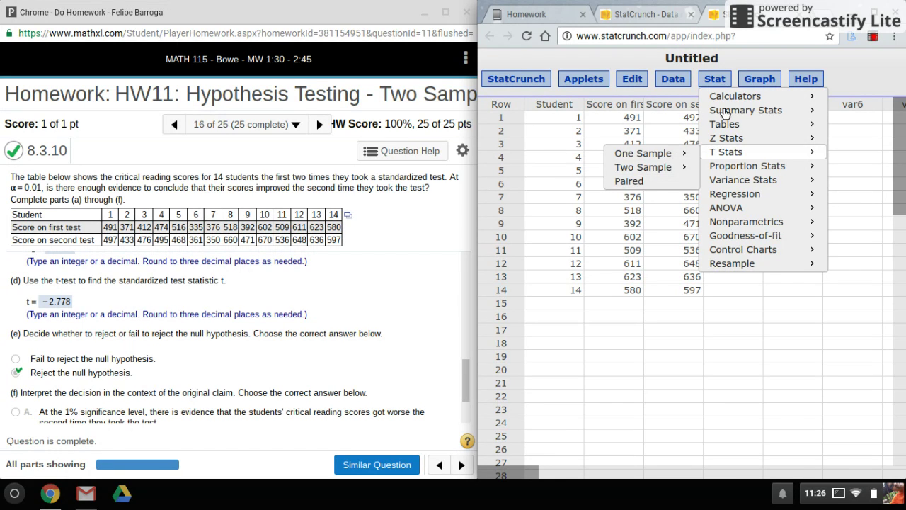
- Start a paired T test with Score on first test as Sample 1 and Score on second test as Sample 2
left_click(671, 186)
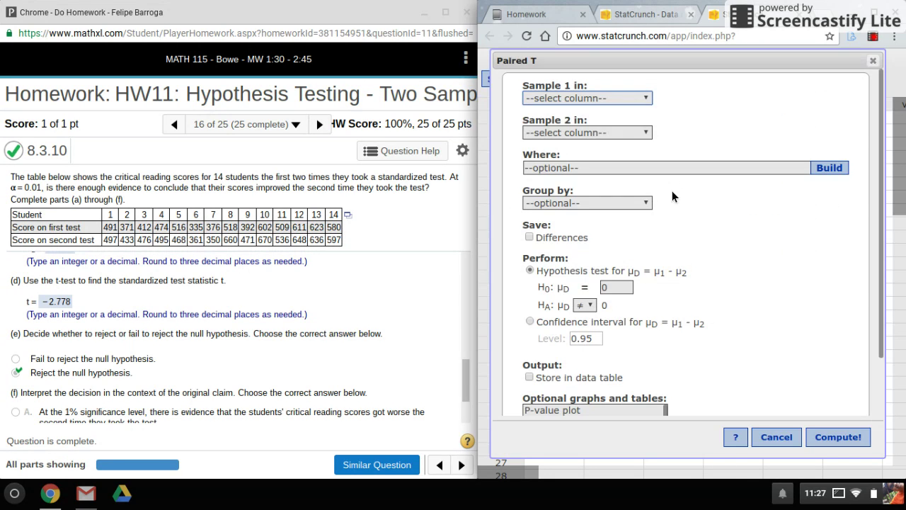
left_click(640, 99)
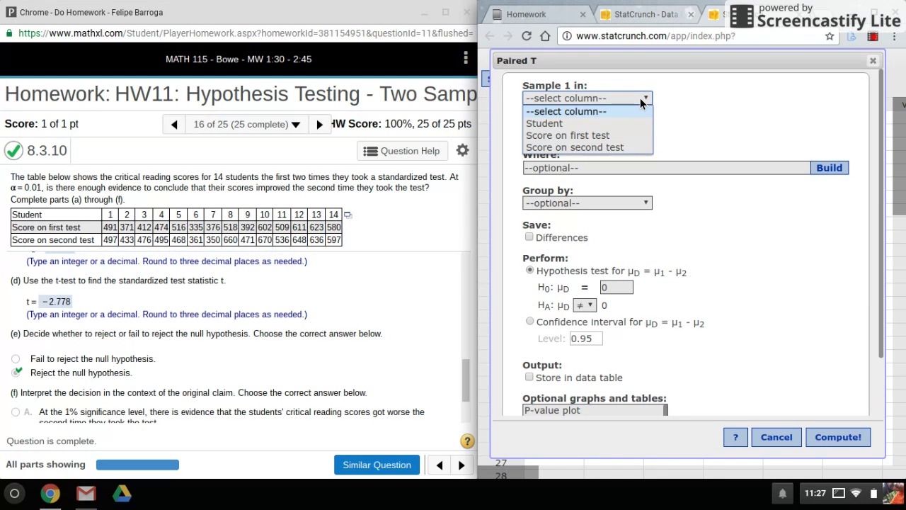
left_click(607, 139)
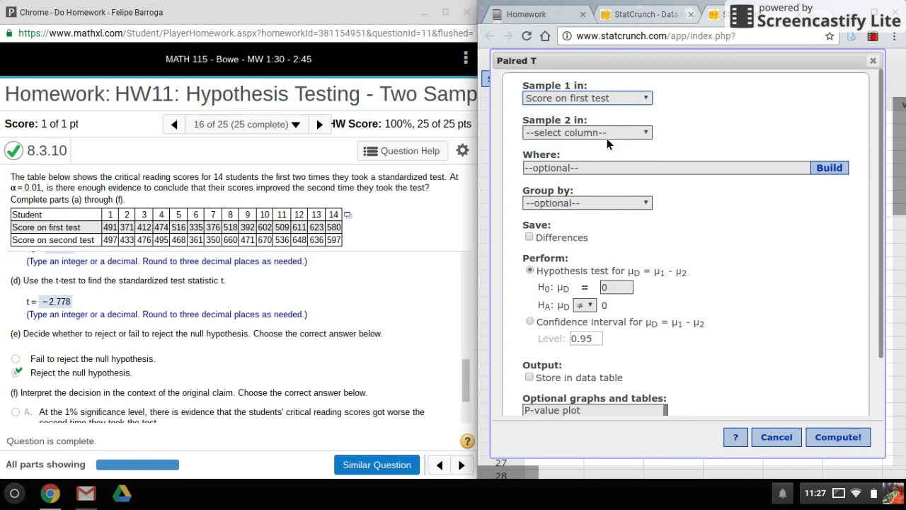
left_click(587, 134)
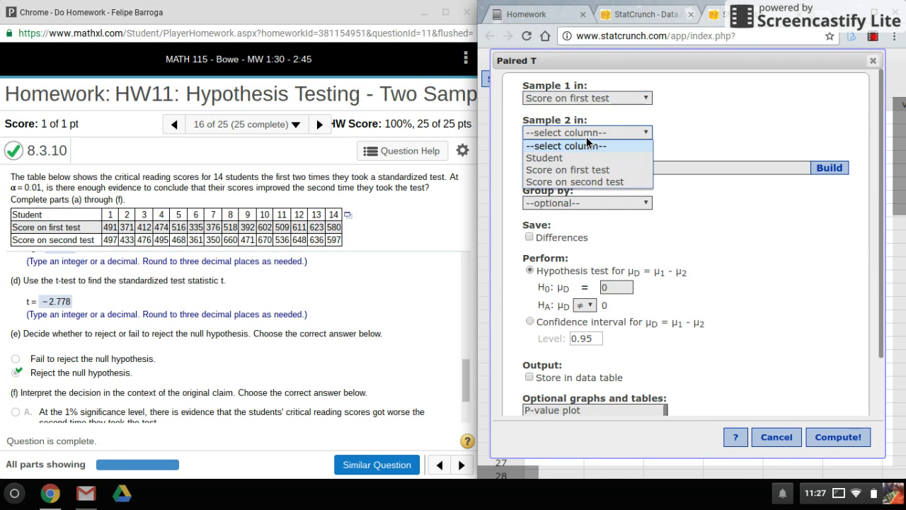
left_click(575, 182)
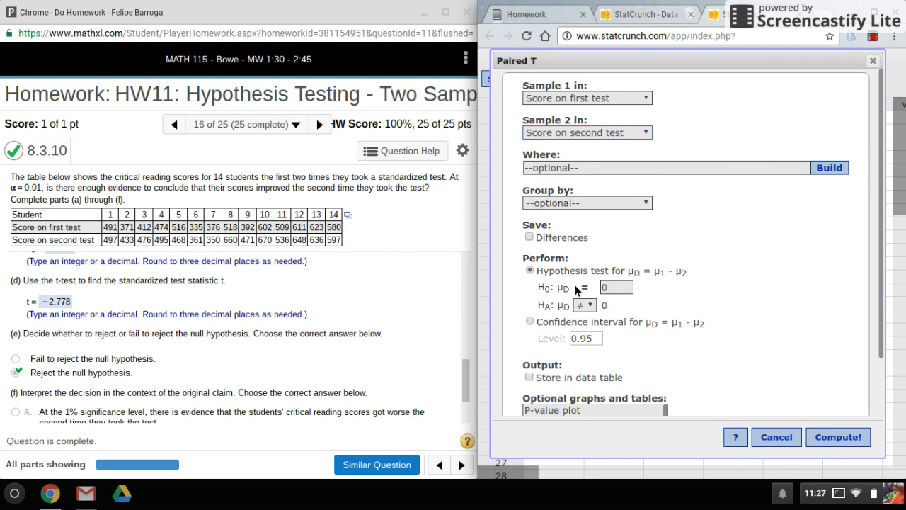
- Set the alternative hypothesis to μD < 0 and tick Save Differences
scroll(352, 353, "up", 5)
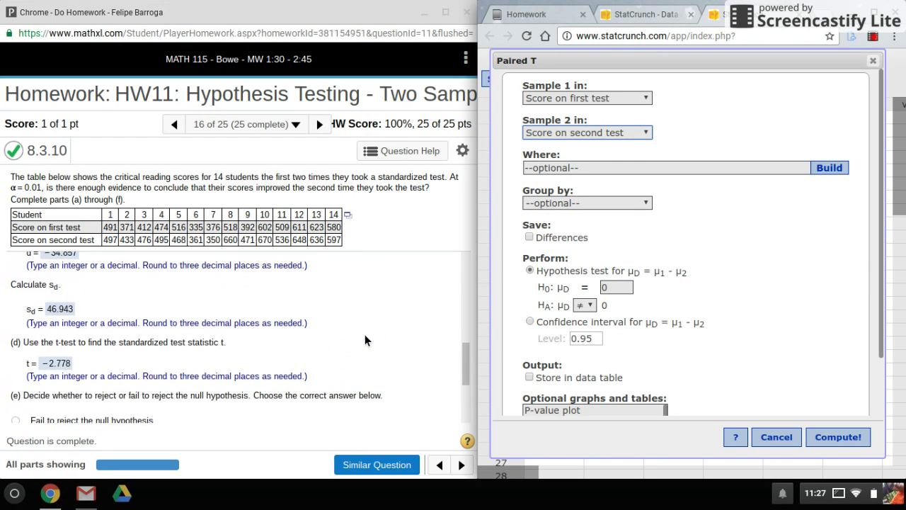
scroll(366, 336, "up", 3)
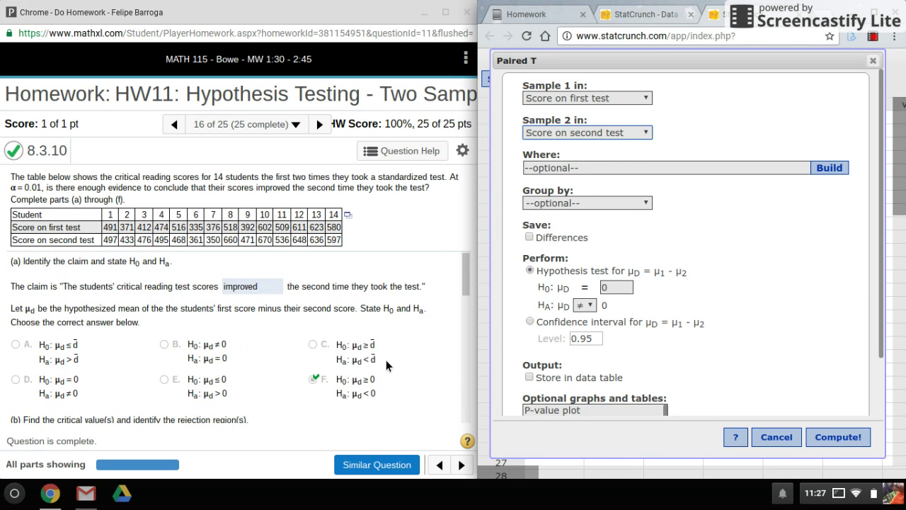
left_click(586, 304)
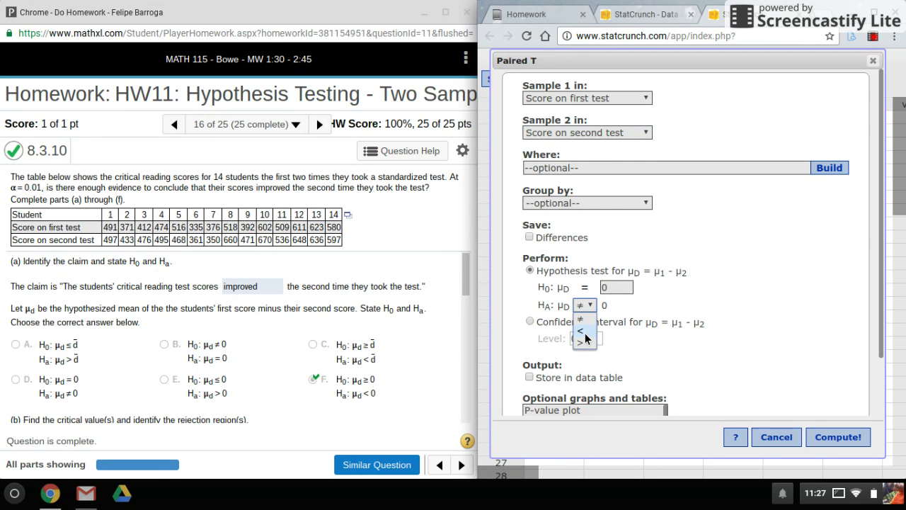
left_click(583, 324)
scroll(368, 342, "down", 5)
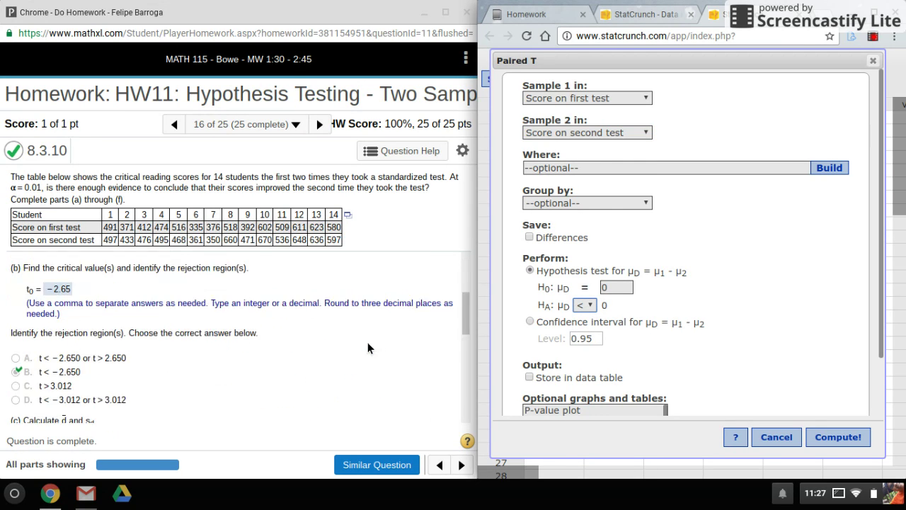
scroll(368, 342, "down", 3)
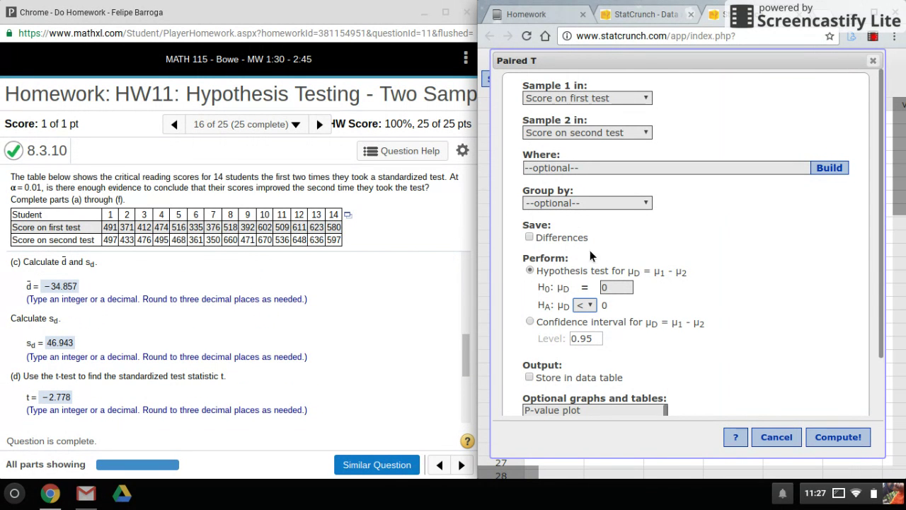
left_click(530, 238)
- Compute the paired T test (T-Stat −2.7783215), move the results below the data, and recheck its settings unchanged
left_click(837, 437)
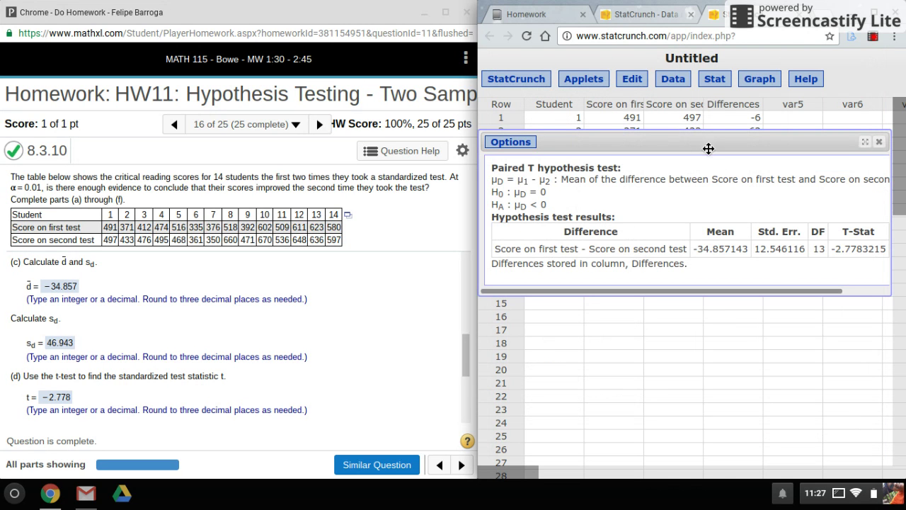
left_click_drag(708, 148, 712, 328)
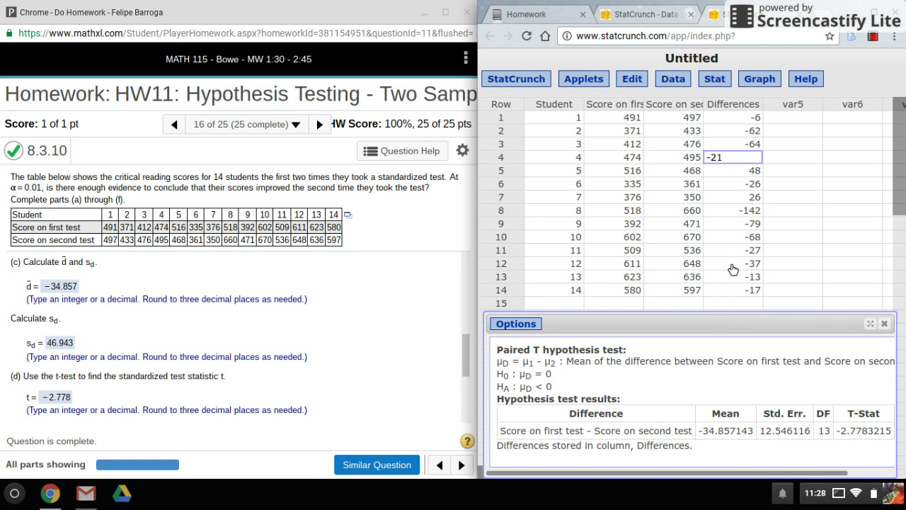
left_click(532, 327)
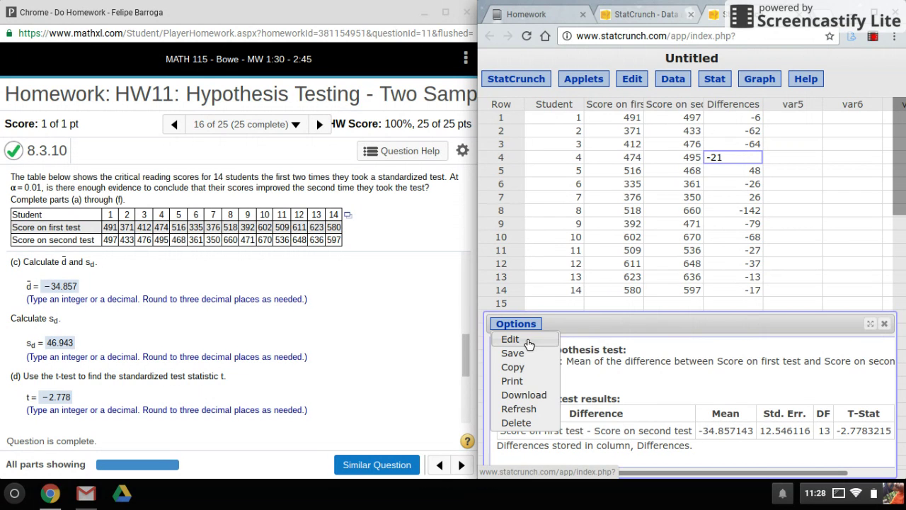
left_click(510, 339)
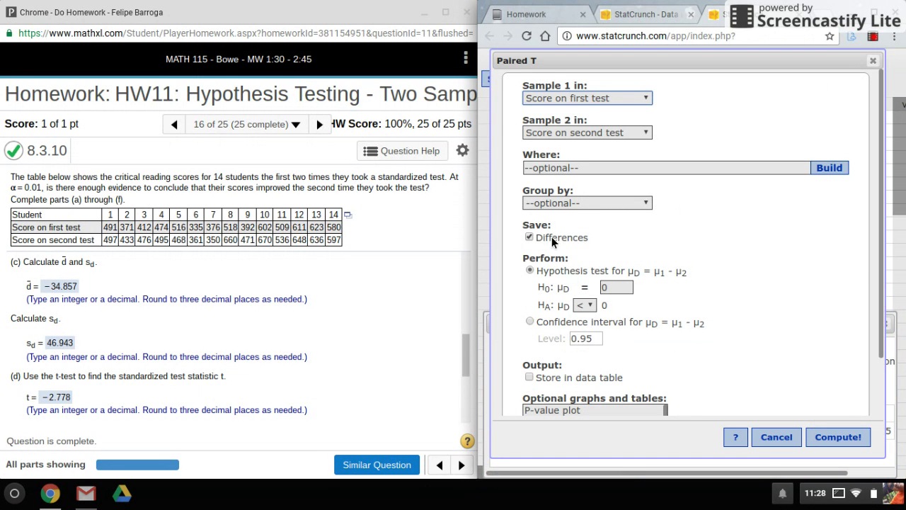
left_click(795, 440)
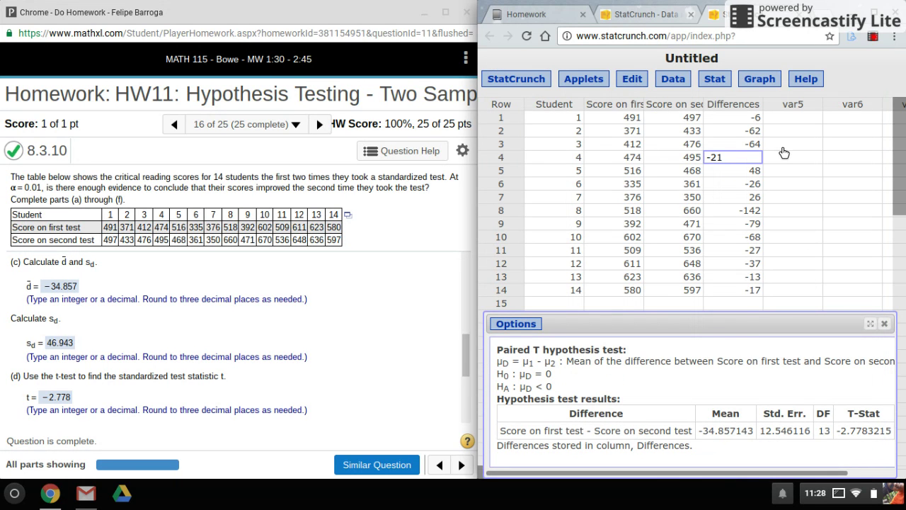
left_click(787, 121)
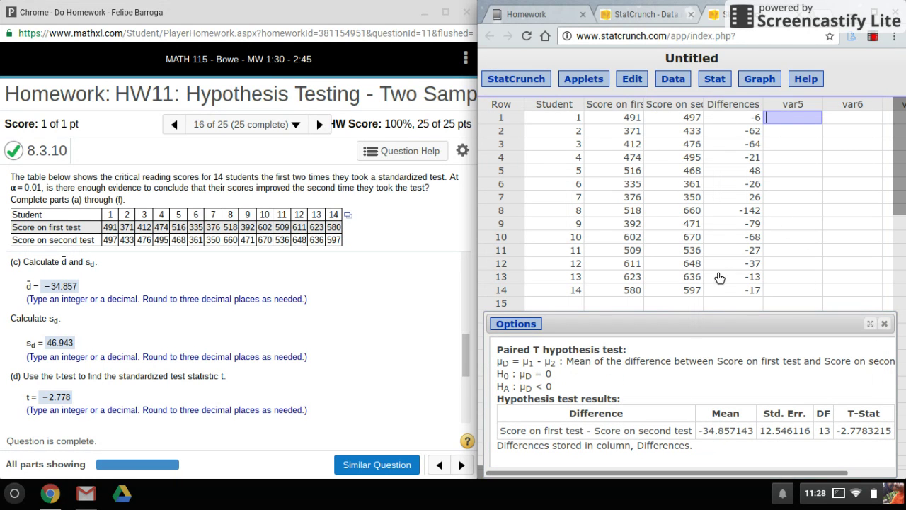
left_click(715, 78)
- Choose Summary Stats > Columns and select the Differences column
mouse_move(729, 112)
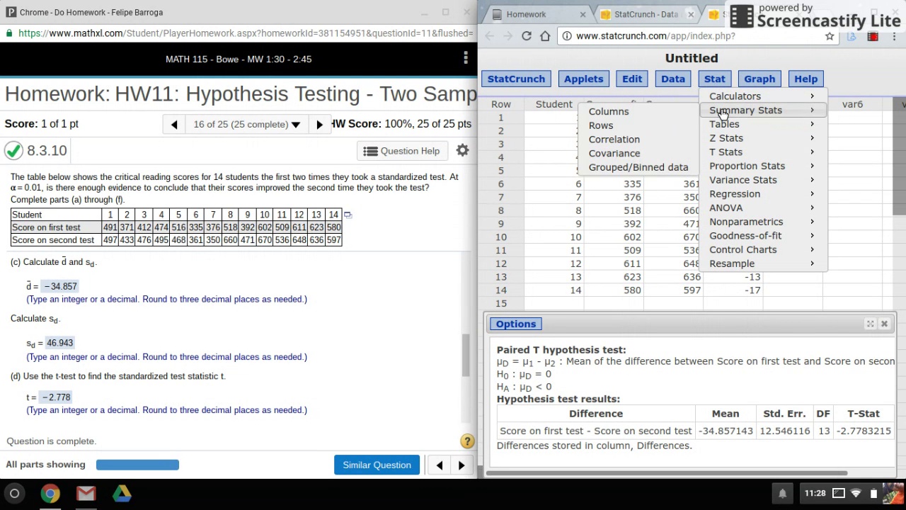
left_click(669, 115)
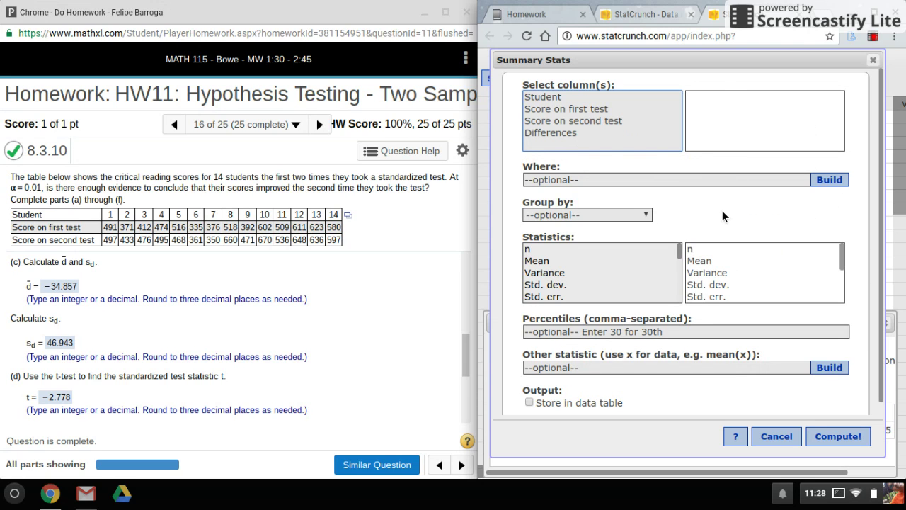
left_click(582, 134)
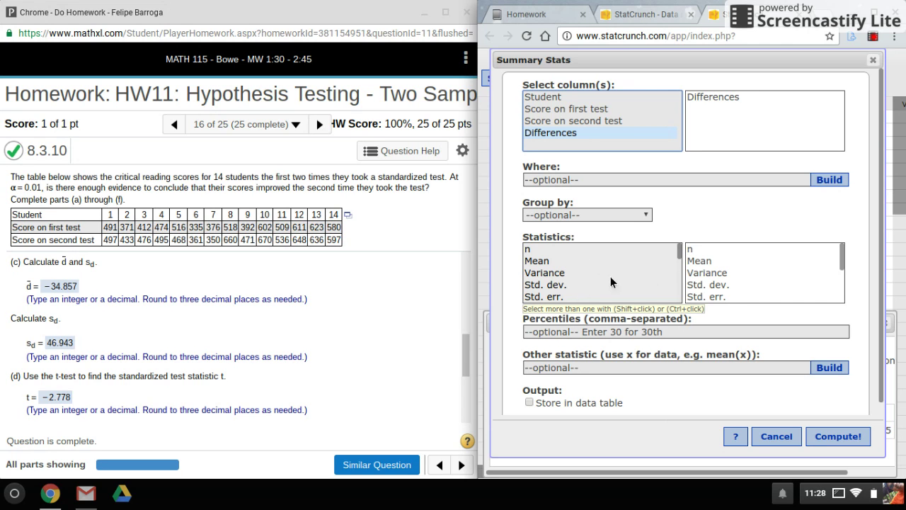
- Compute Differences summary stats and highlight mean −34.857143 and std. dev. 46.943267
left_click(836, 436)
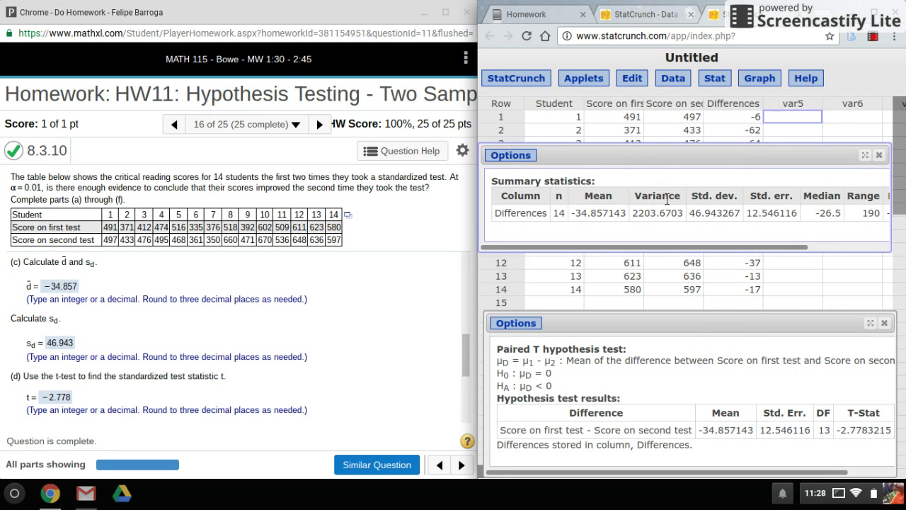
left_click_drag(675, 169, 674, 210)
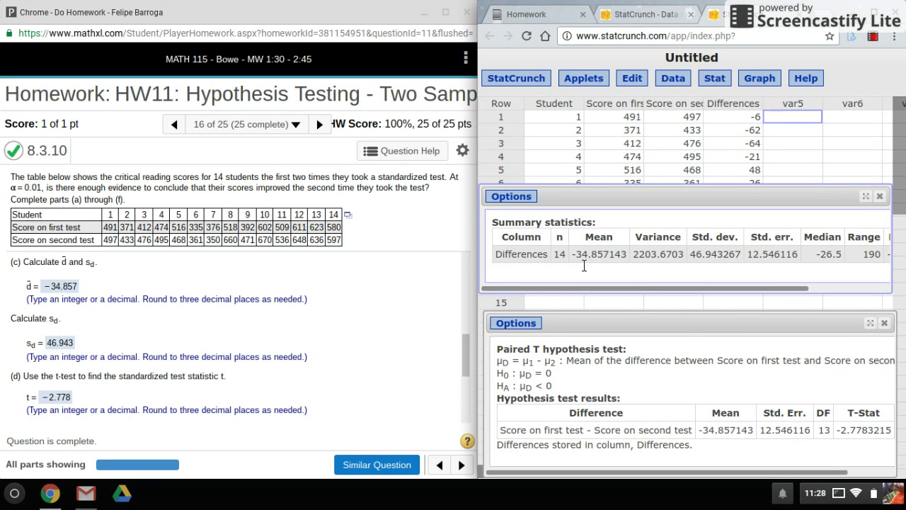
left_click_drag(572, 260, 749, 269)
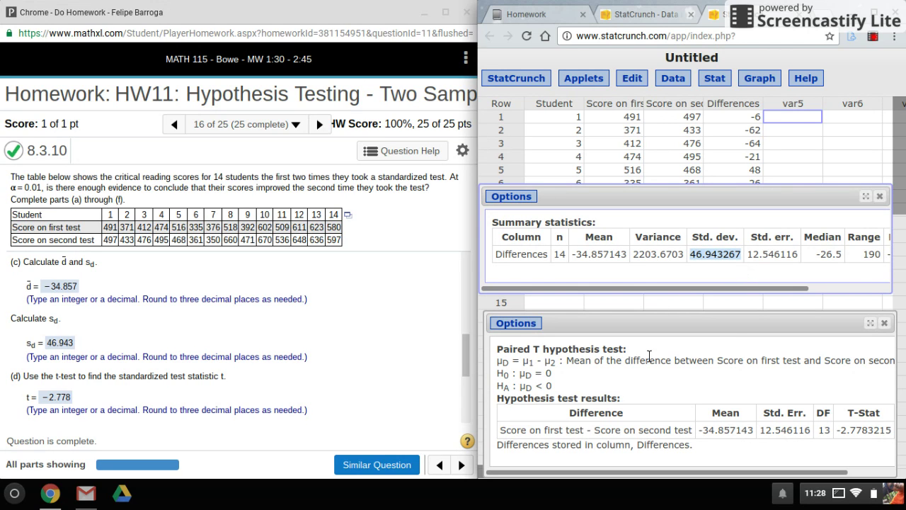
left_click(731, 325)
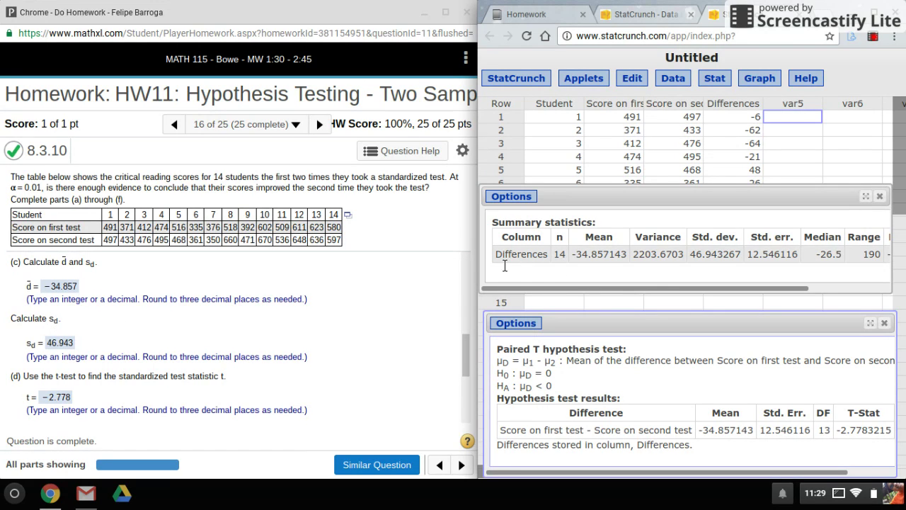
left_click_drag(496, 256, 609, 259)
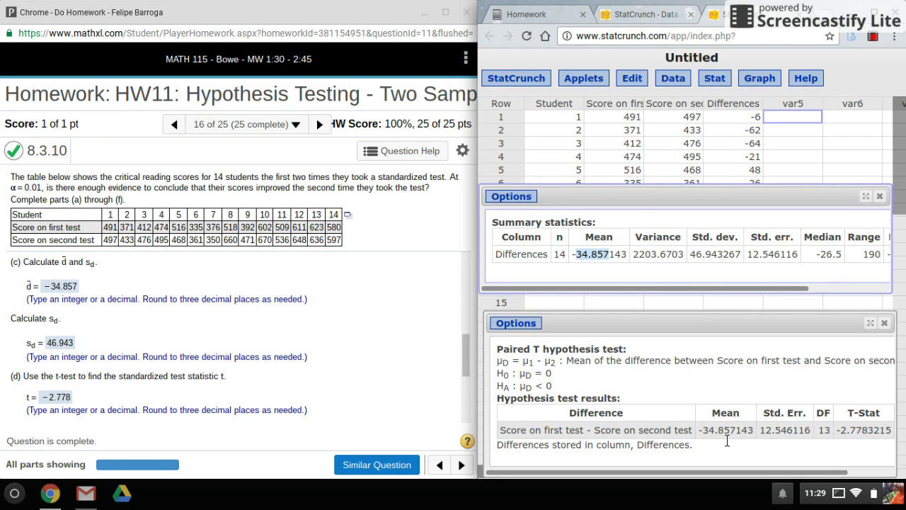
left_click_drag(703, 431, 754, 439)
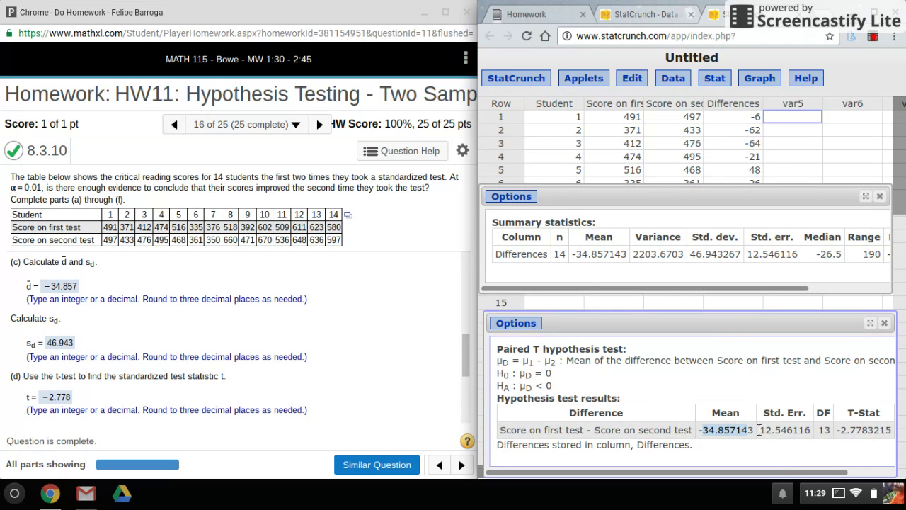
left_click_drag(697, 257, 734, 267)
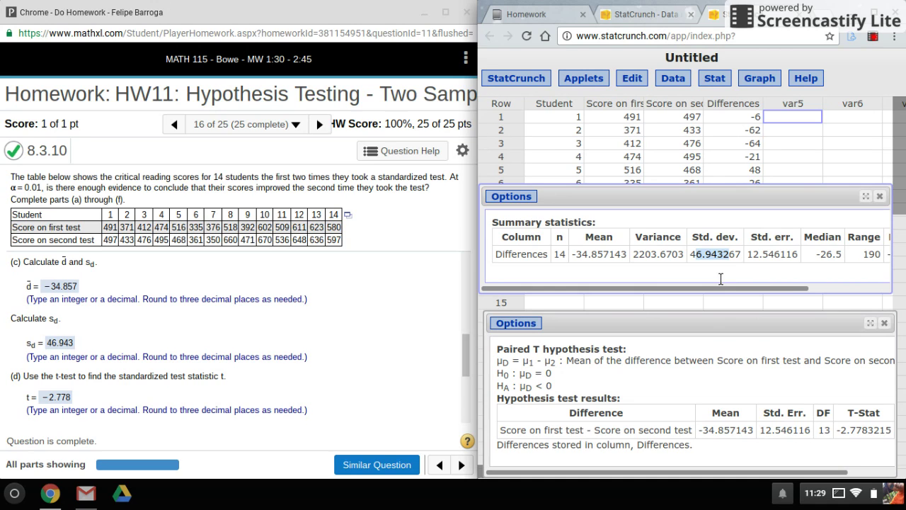
left_click(35, 353)
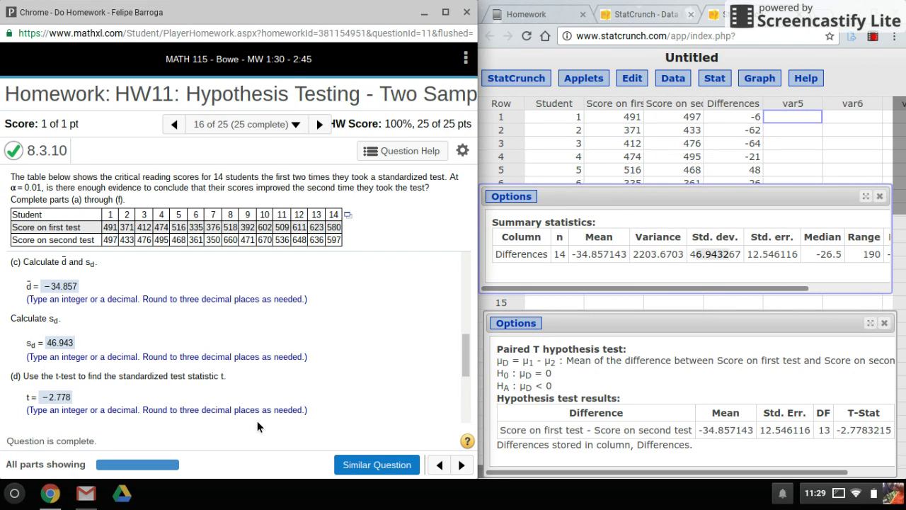
left_click(814, 397)
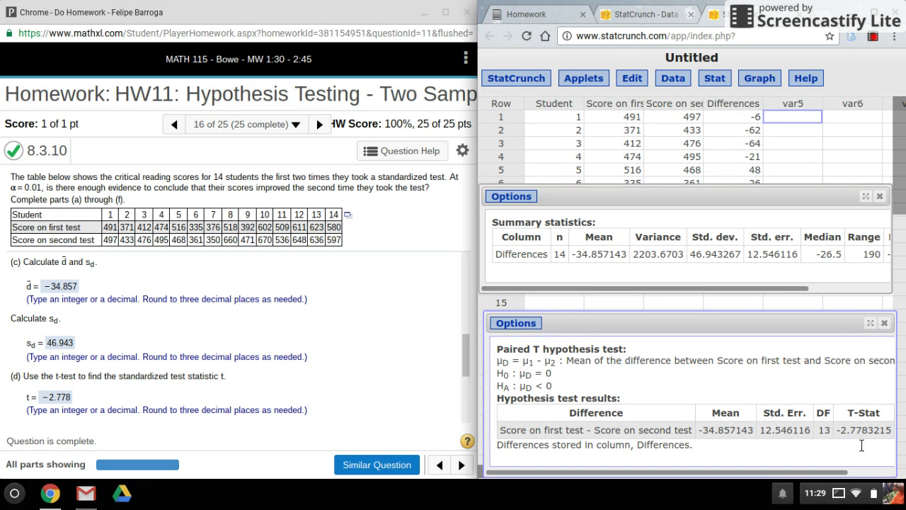
left_click_drag(837, 430, 740, 437)
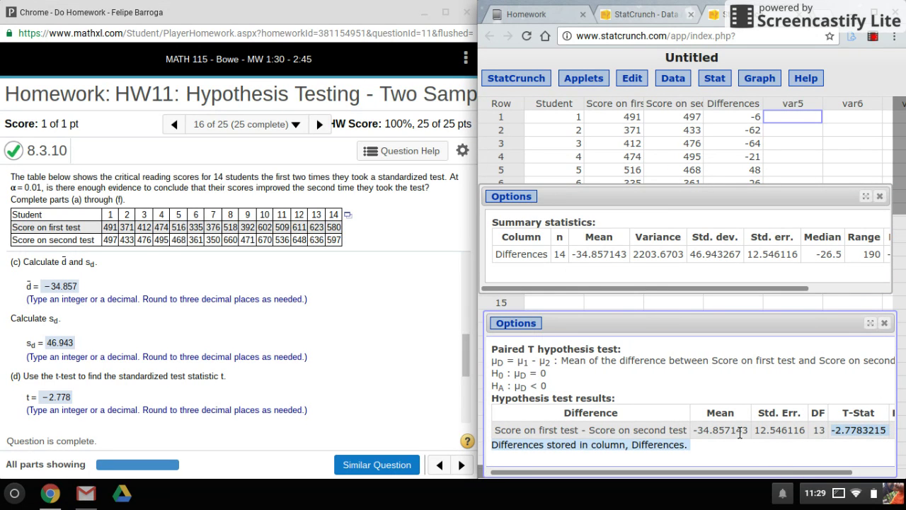
- Set up a new paired T test of Score on first test vs Score on second test, saving differences
left_click(716, 80)
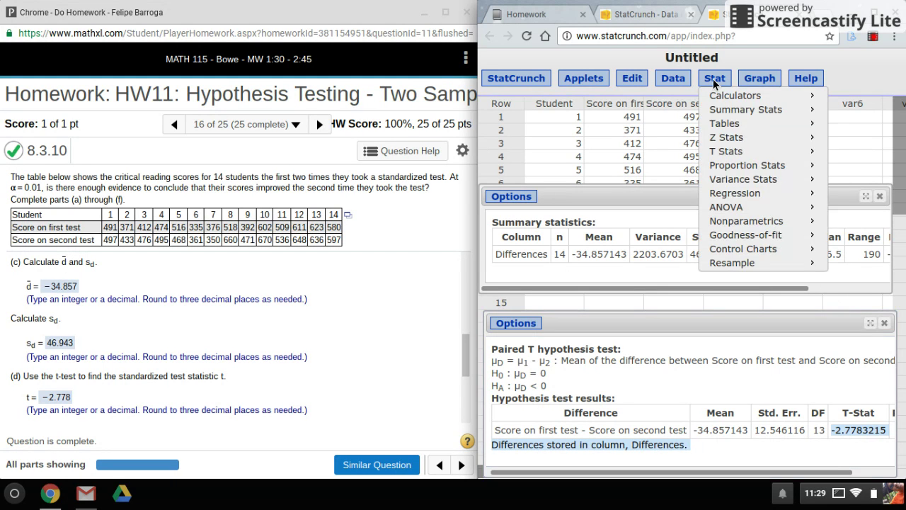
mouse_move(730, 158)
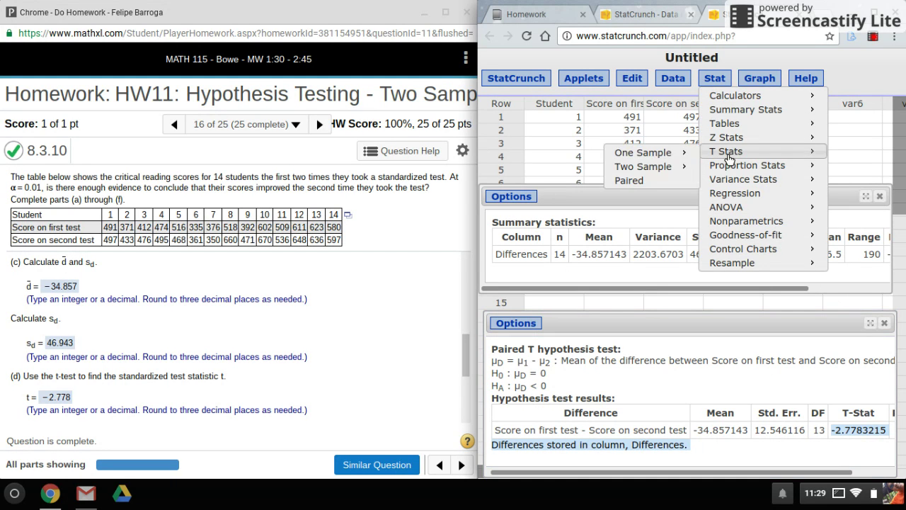
left_click(684, 182)
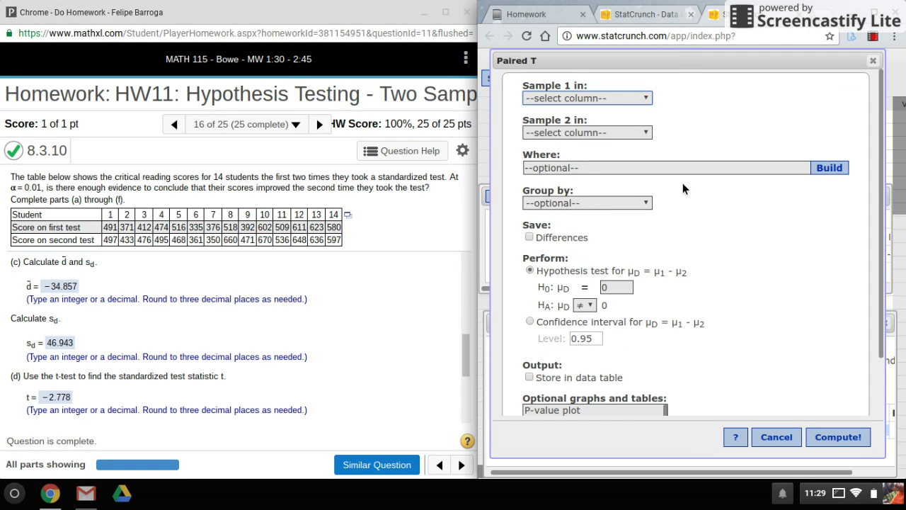
left_click(641, 98)
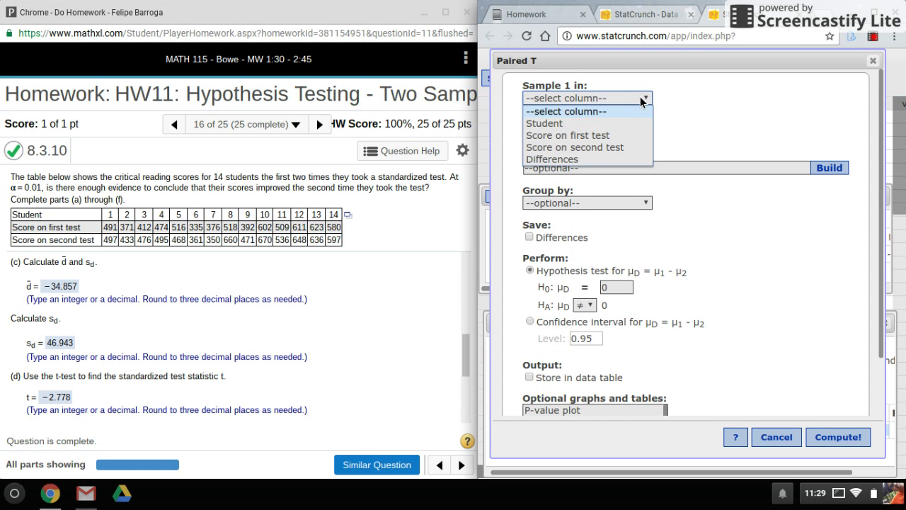
left_click(603, 138)
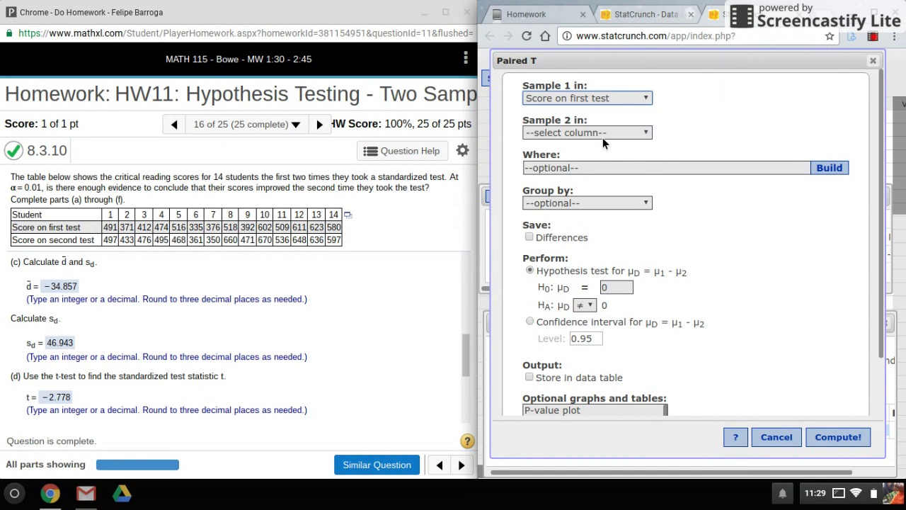
left_click(592, 134)
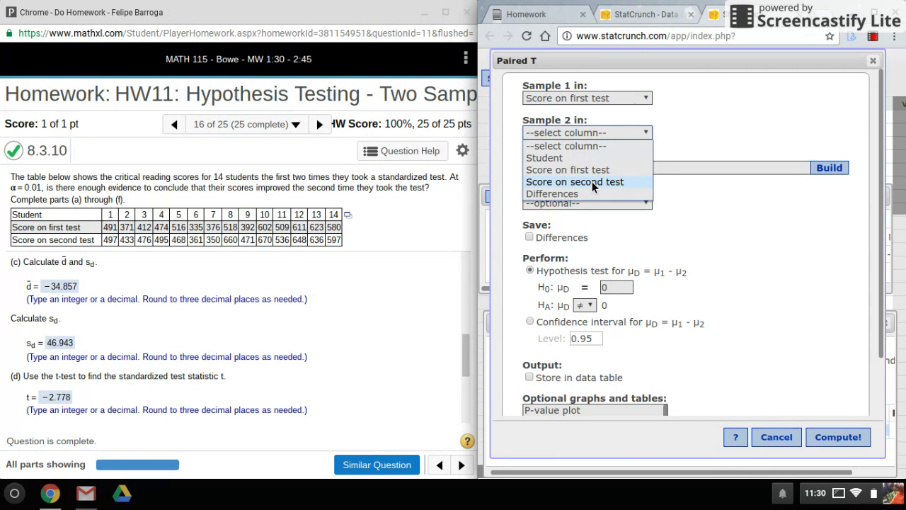
left_click(592, 181)
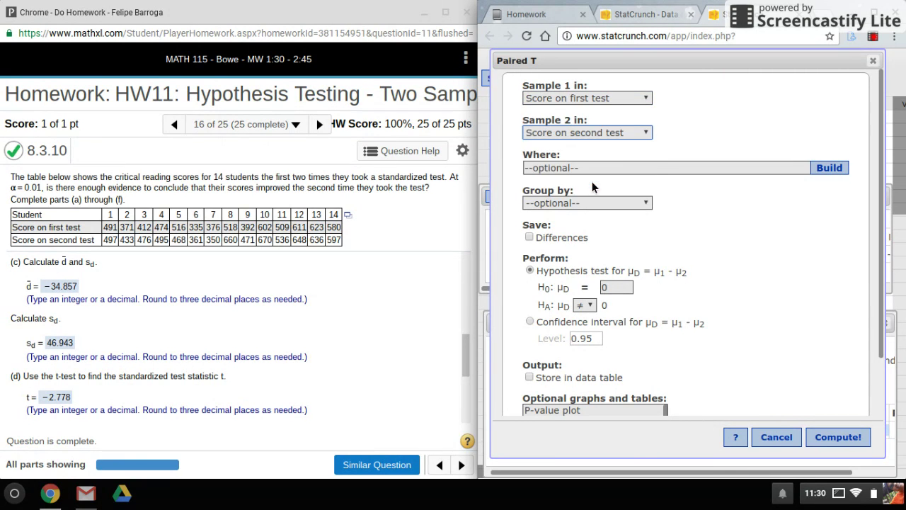
left_click(529, 238)
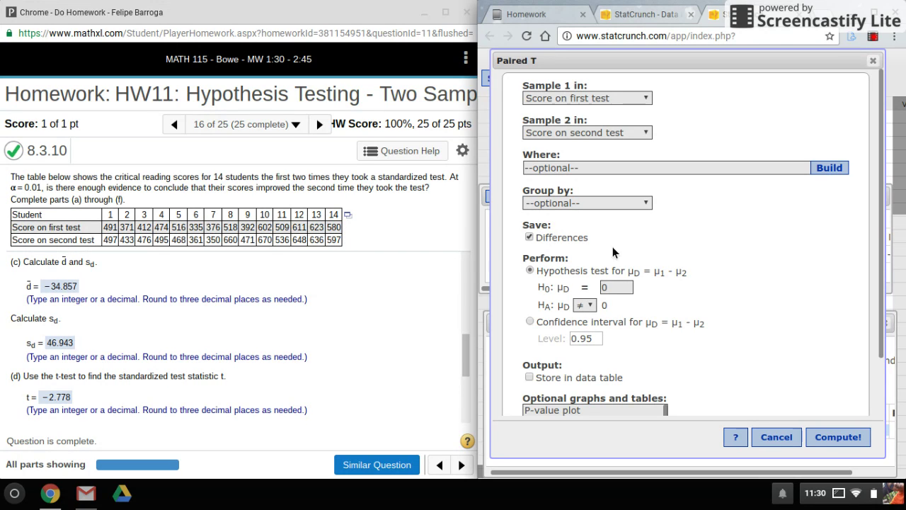
- Set the alternative to μD < 0 with a hypothesised mean difference of 0
left_click(588, 305)
left_click(624, 292)
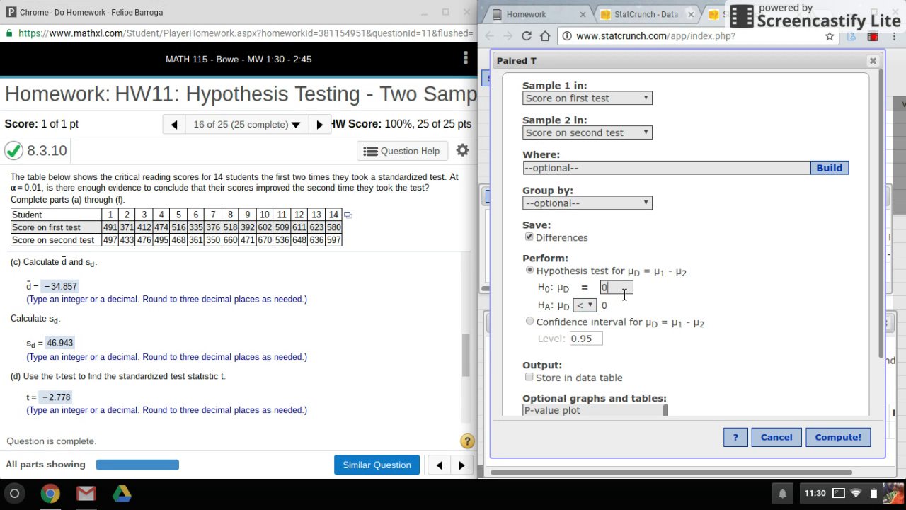
double_click(623, 292)
- Compute the paired T test, giving mean −34.857143, T-Stat −2.7783215 and DF 13
left_click(838, 436)
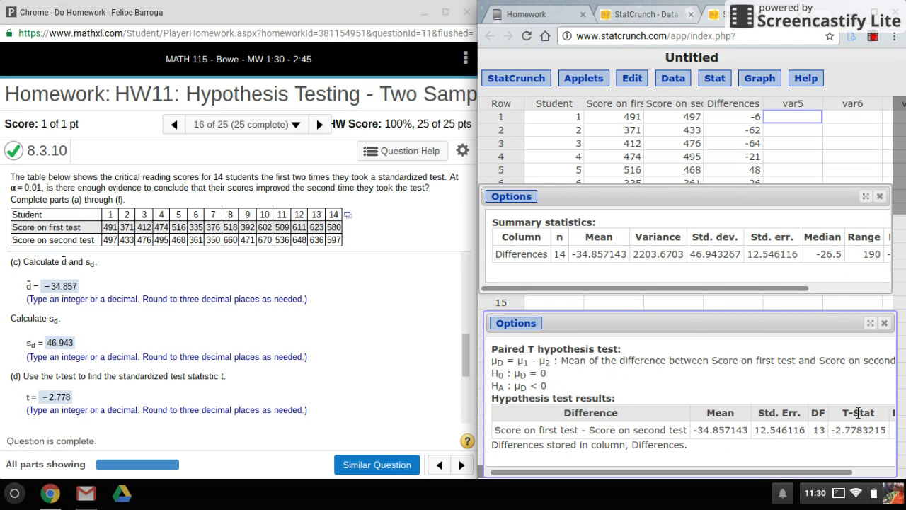